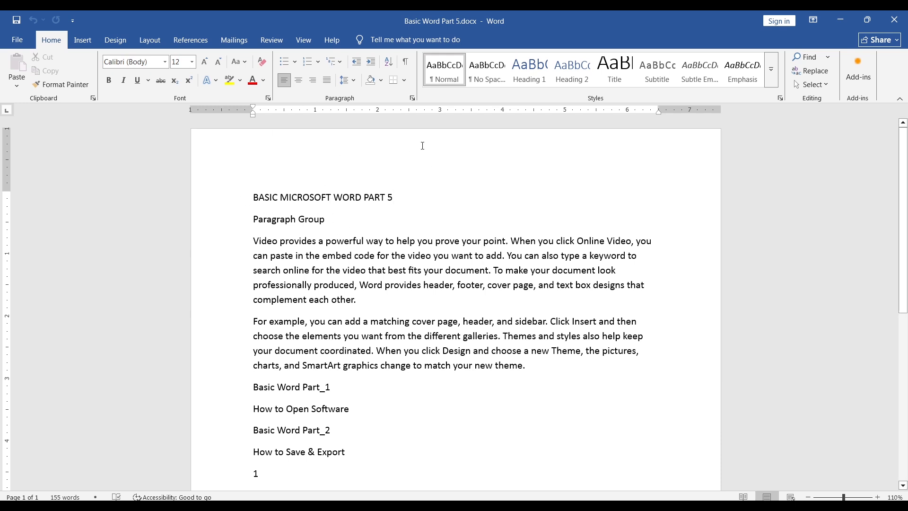
Step: Try centre and right alignment on the title "BASIC MICROSOFT WORD PART 5" and return it to left alignment
{"action": "left_click_drag", "start_coordinate": [396, 195], "coordinate": [229, 194]}
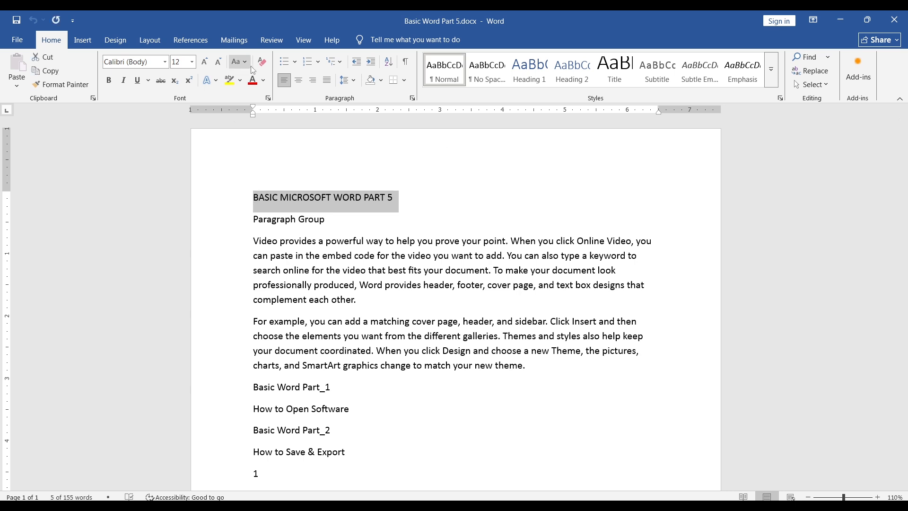
{"action": "left_click", "coordinate": [299, 81]}
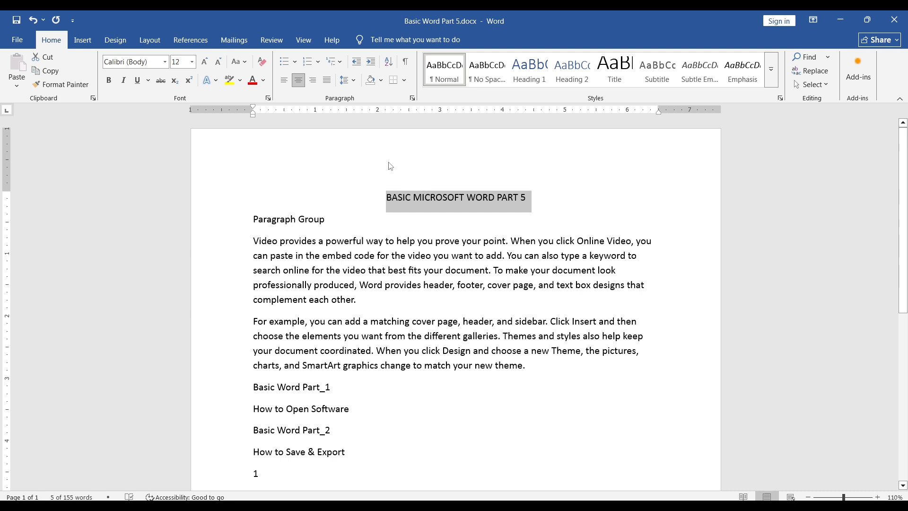
{"action": "left_click", "coordinate": [313, 81]}
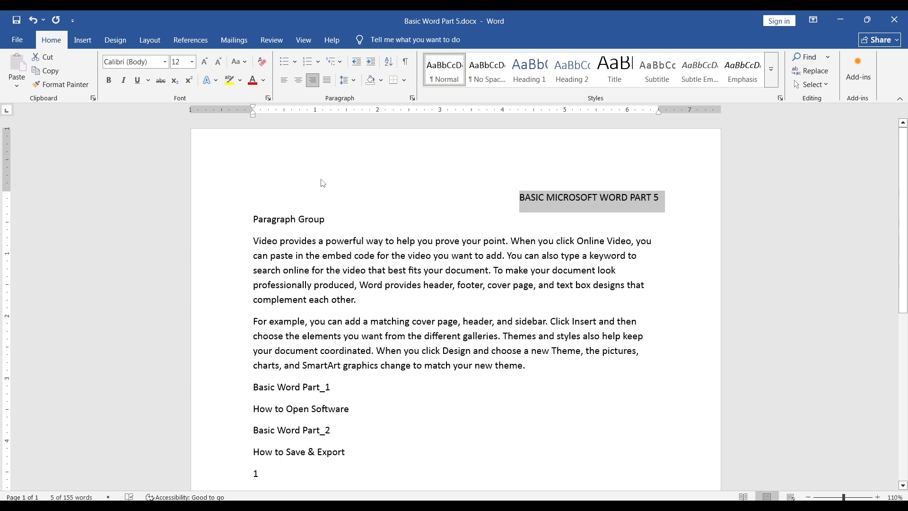
{"action": "left_click", "coordinate": [285, 81]}
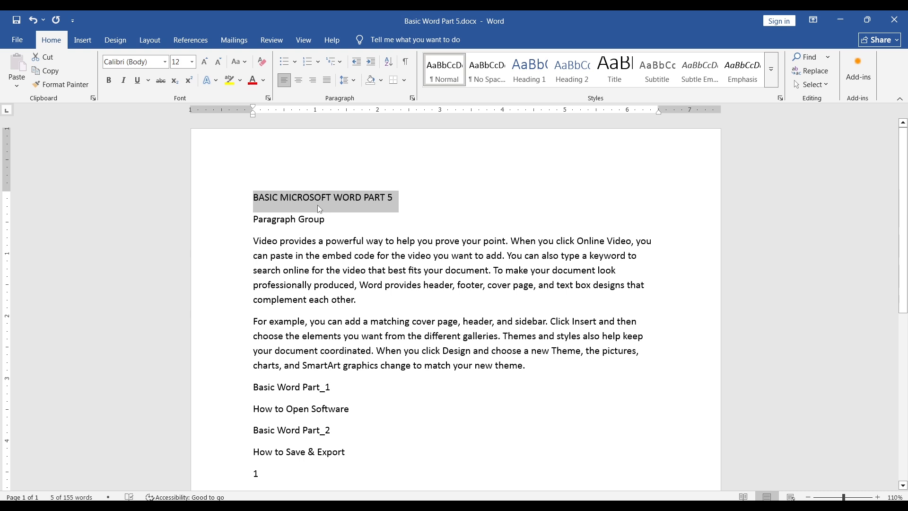
{"action": "left_click", "coordinate": [329, 257]}
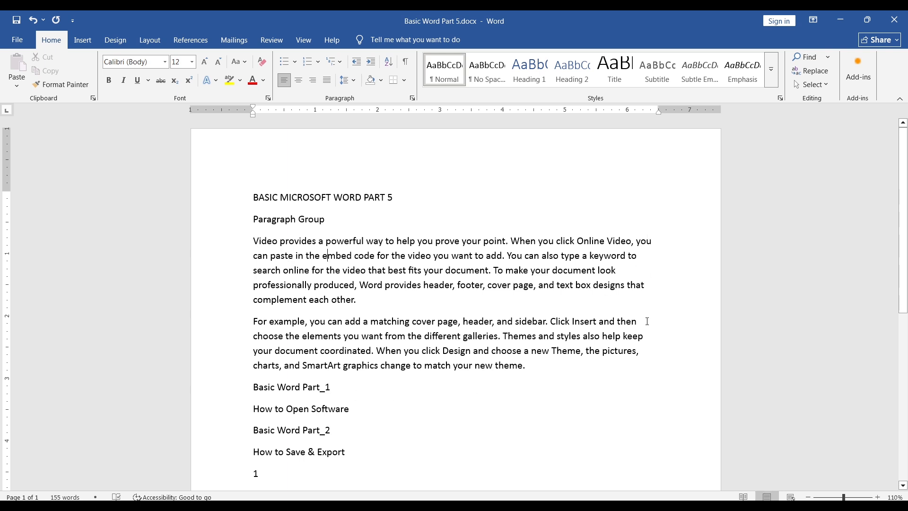
Step: Try right, centre and left alignment on the two body paragraphs and finish by justifying them
{"action": "left_click_drag", "start_coordinate": [253, 237], "coordinate": [546, 372]}
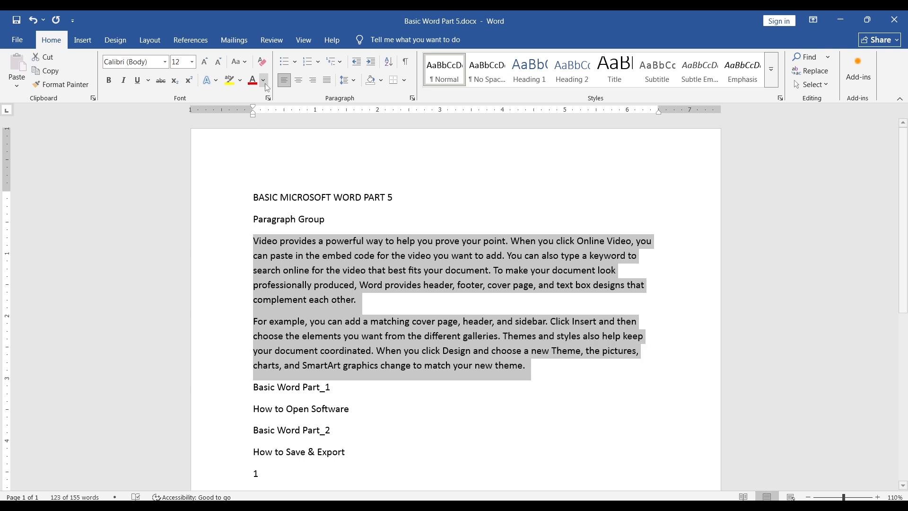
{"action": "left_click", "coordinate": [314, 83]}
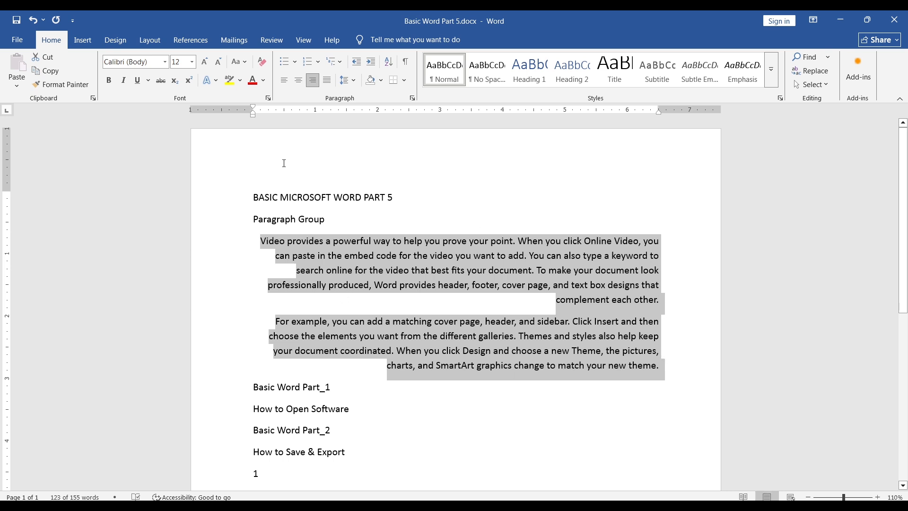
{"action": "left_click", "coordinate": [298, 80]}
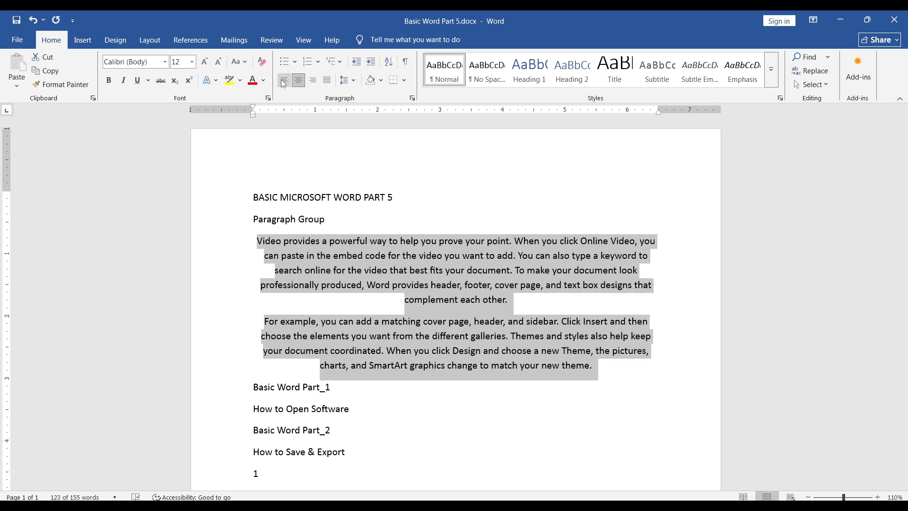
{"action": "left_click", "coordinate": [283, 82]}
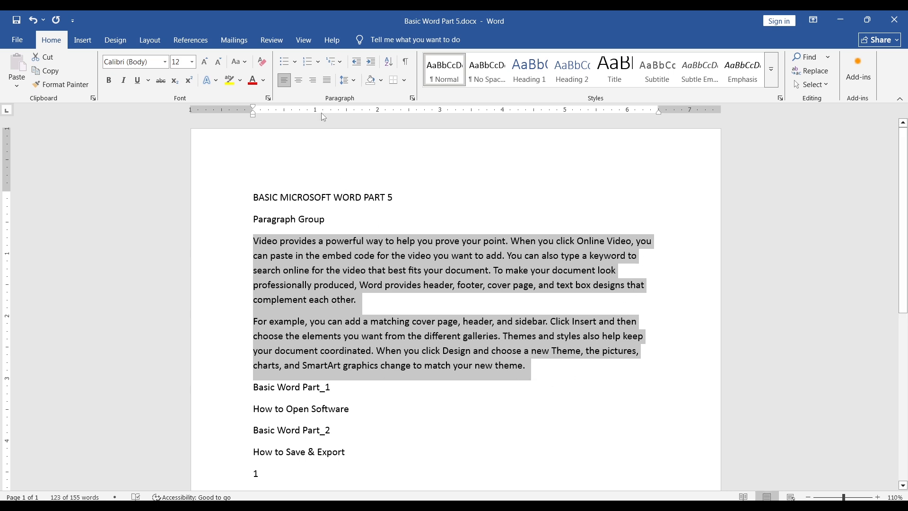
{"action": "left_click", "coordinate": [326, 80]}
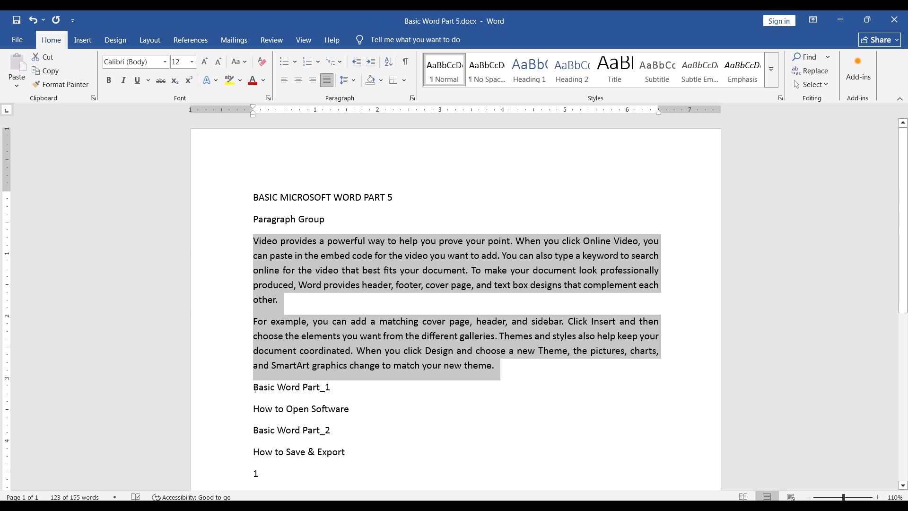
Step: Start defining a new symbol bullet for the four lines from "Basic Word Part_1" to "How to Save & Export"
{"action": "left_click", "coordinate": [255, 388]}
{"action": "scroll", "coordinate": [276, 389], "scroll_direction": "down", "scroll_amount": 1}
{"action": "scroll", "coordinate": [276, 389], "scroll_direction": "down", "scroll_amount": 1}
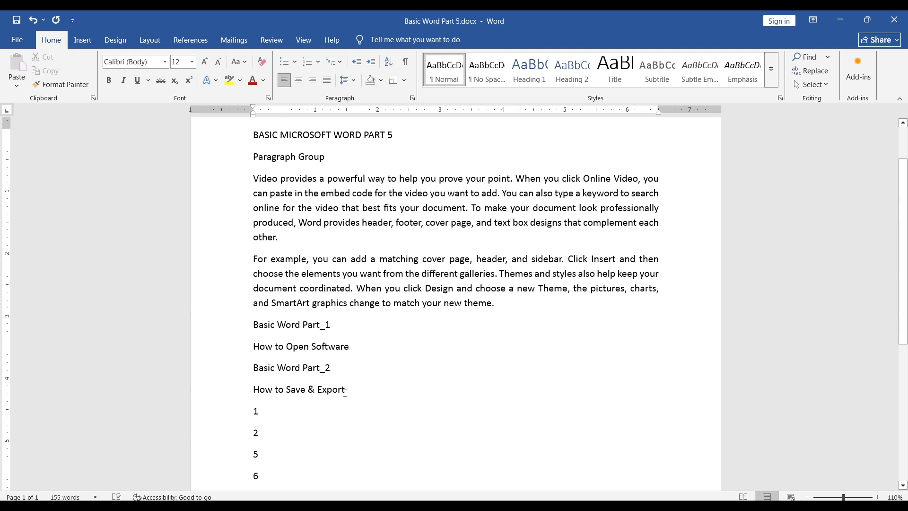
{"action": "left_click_drag", "start_coordinate": [254, 323], "coordinate": [352, 392]}
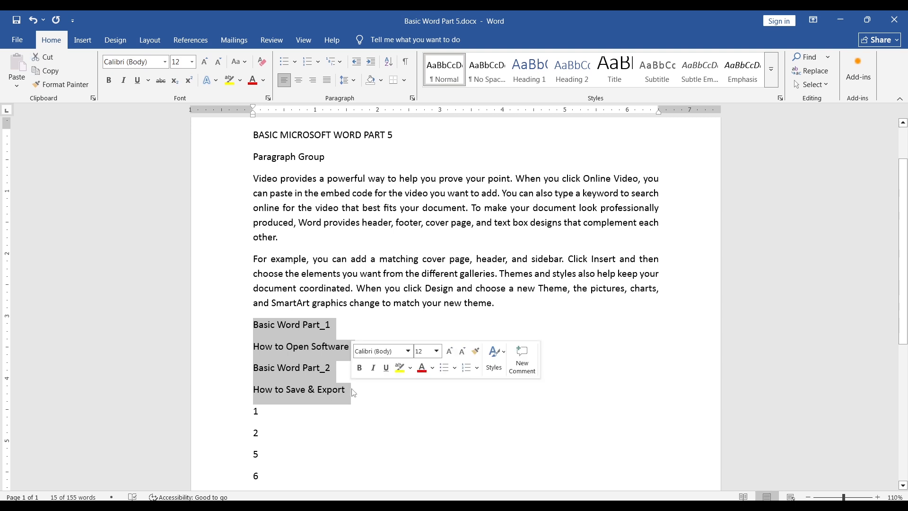
{"action": "left_click", "coordinate": [296, 63]}
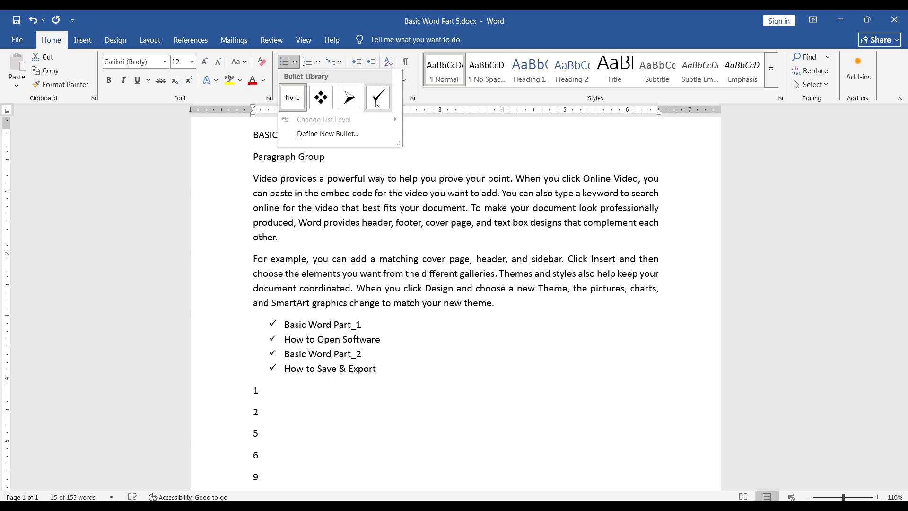
{"action": "left_click", "coordinate": [334, 137]}
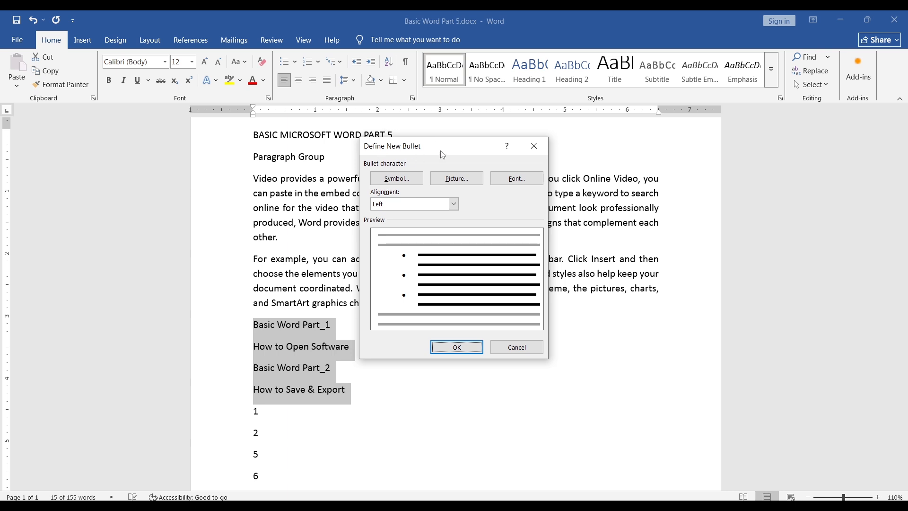
{"action": "left_click", "coordinate": [400, 179]}
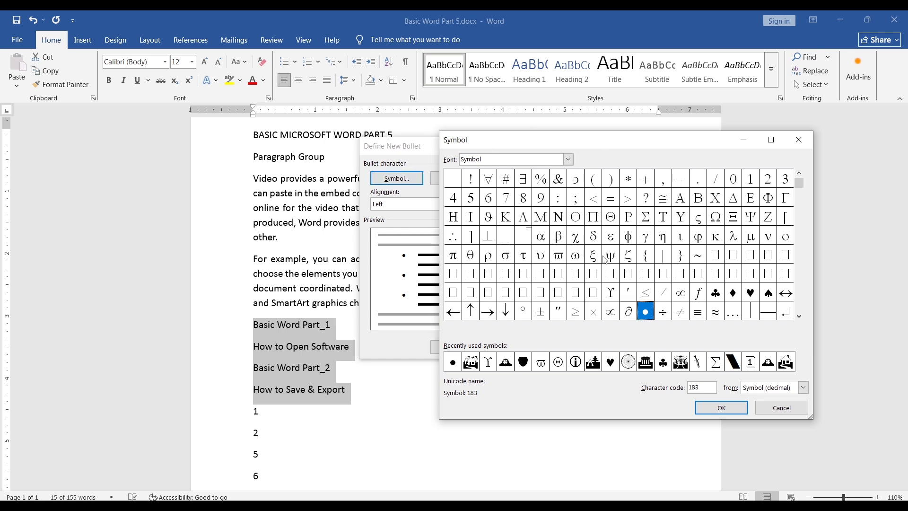
Step: Choose Webdings symbol 66 as the new bullet character and apply it to the four selected lines
{"action": "left_click", "coordinate": [646, 260]}
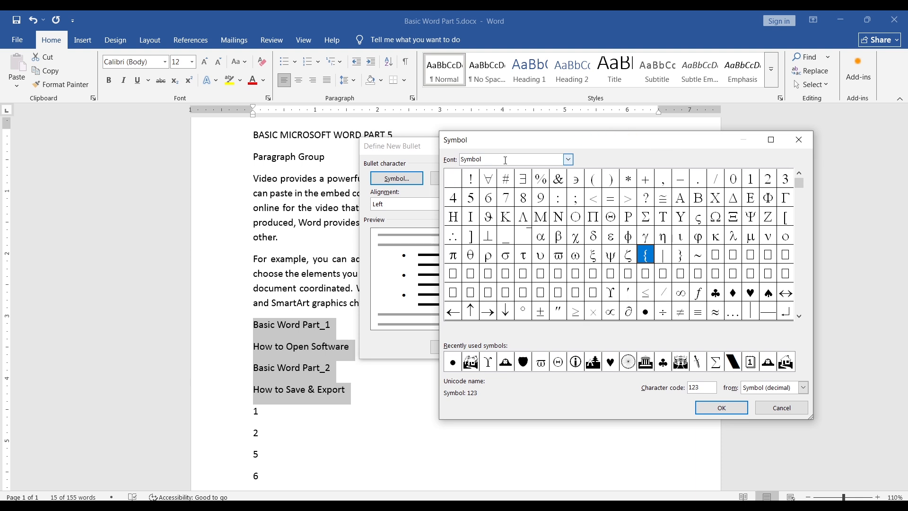
{"action": "left_click", "coordinate": [568, 159]}
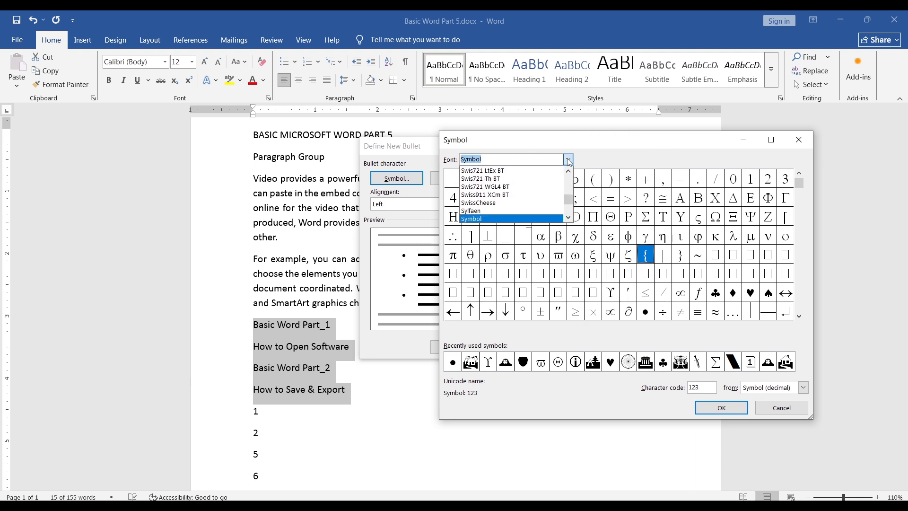
{"action": "type", "text": "web"}
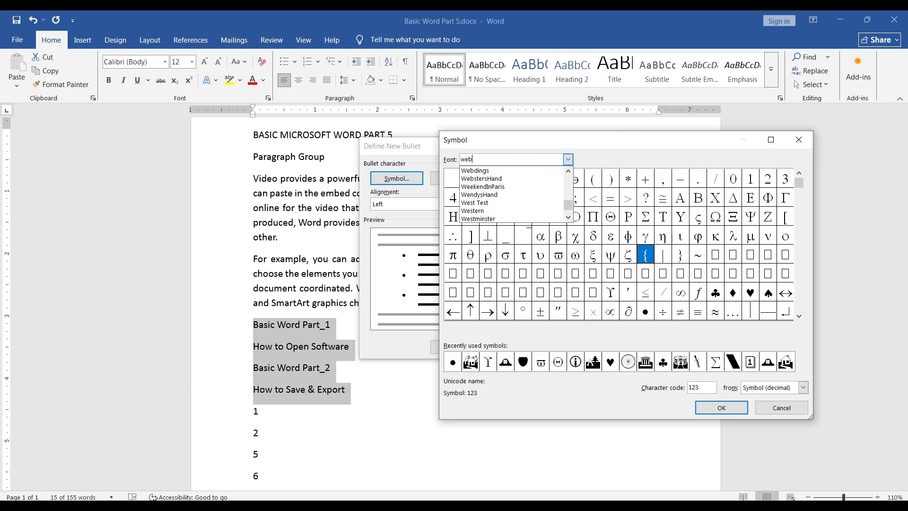
{"action": "left_click", "coordinate": [479, 171]}
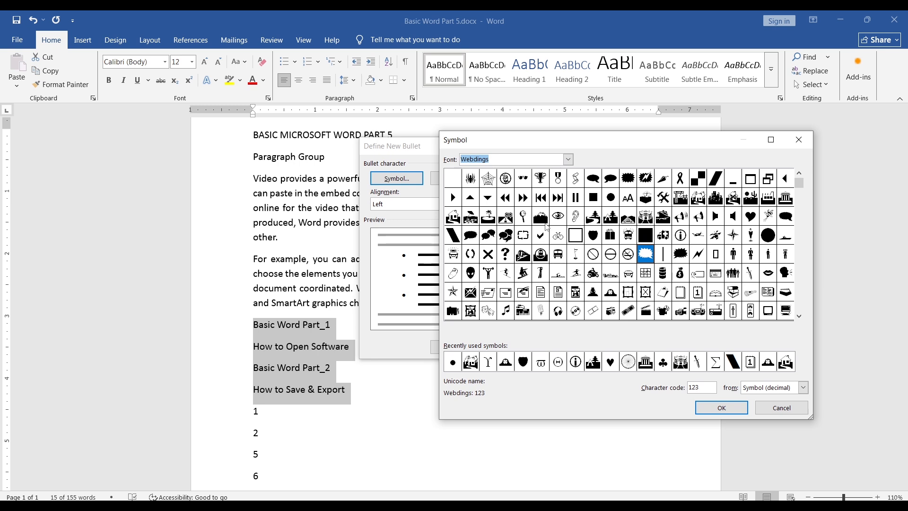
{"action": "left_click", "coordinate": [698, 198]}
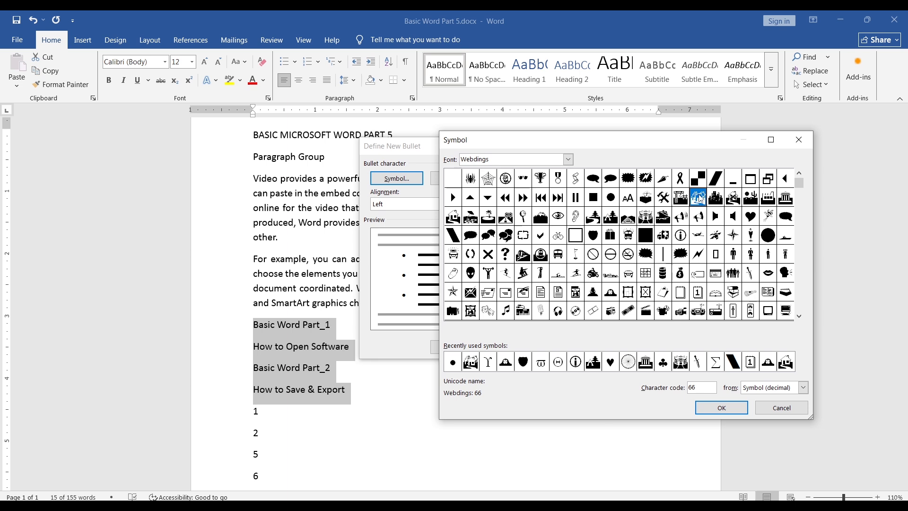
{"action": "left_click", "coordinate": [724, 407]}
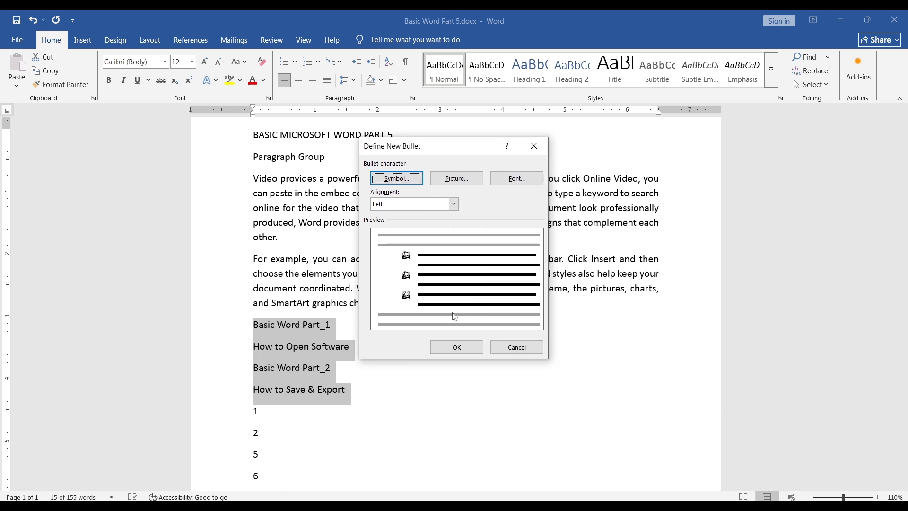
{"action": "left_click", "coordinate": [457, 347]}
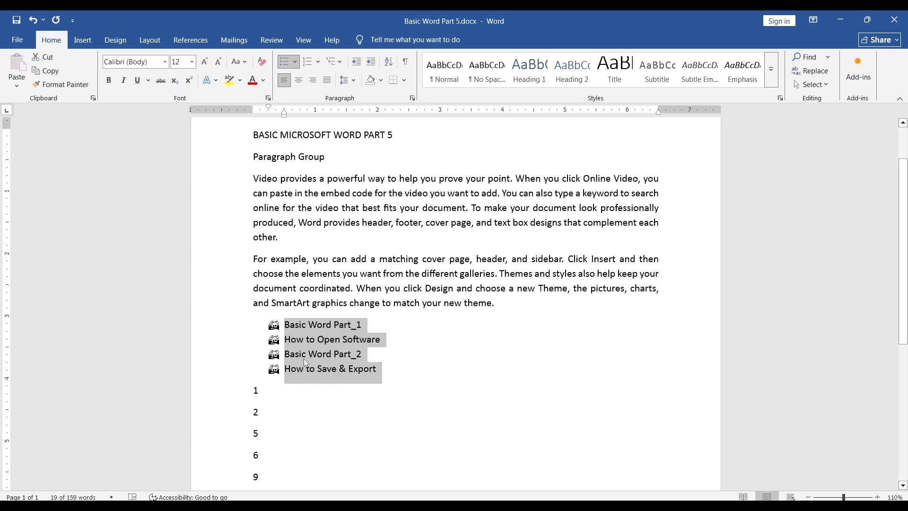
Step: Replace the bullets on the four lines with numbering in a new number format using the 01, 02, 03 style
{"action": "left_click", "coordinate": [285, 62]}
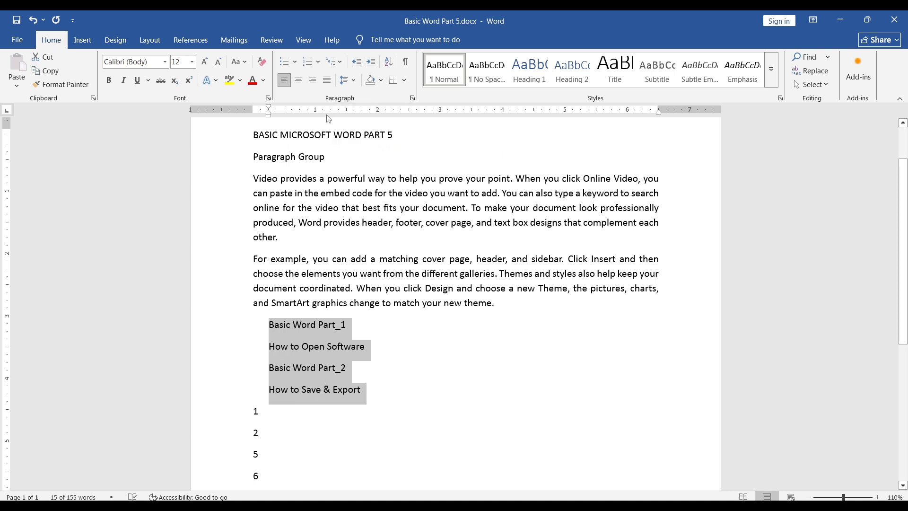
{"action": "left_click", "coordinate": [319, 61]}
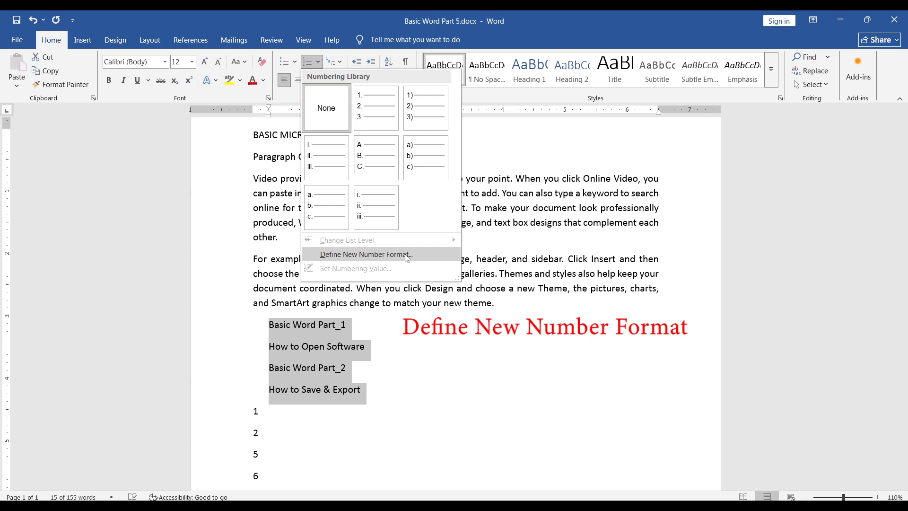
{"action": "left_click", "coordinate": [390, 254]}
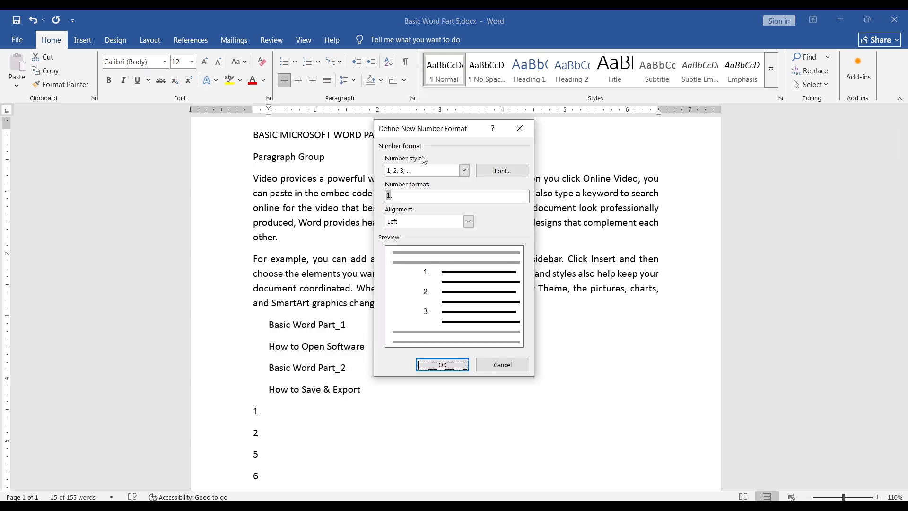
{"action": "left_click", "coordinate": [464, 171]}
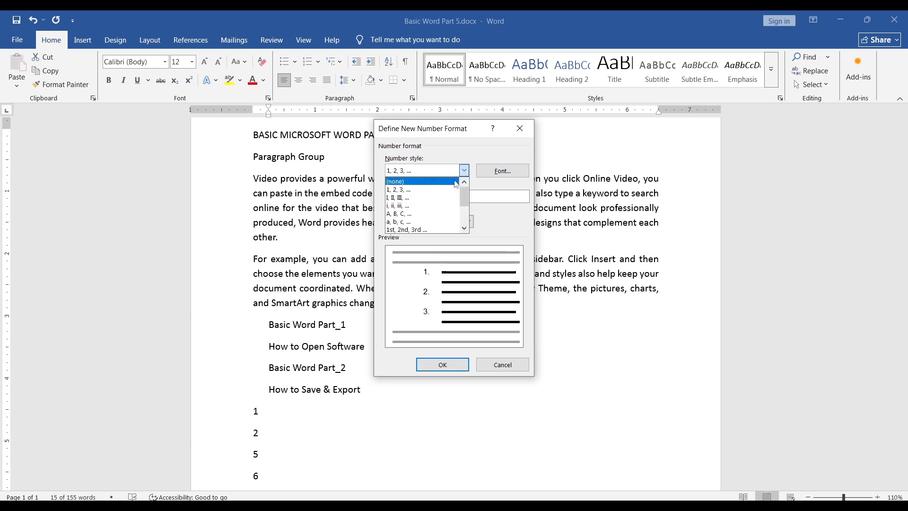
{"action": "scroll", "coordinate": [431, 204], "scroll_direction": "down", "scroll_amount": 2}
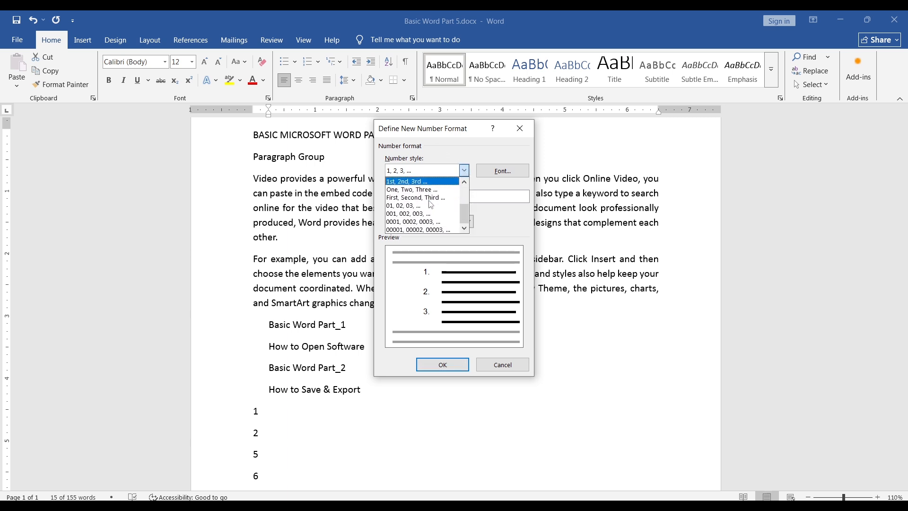
{"action": "left_click", "coordinate": [405, 206]}
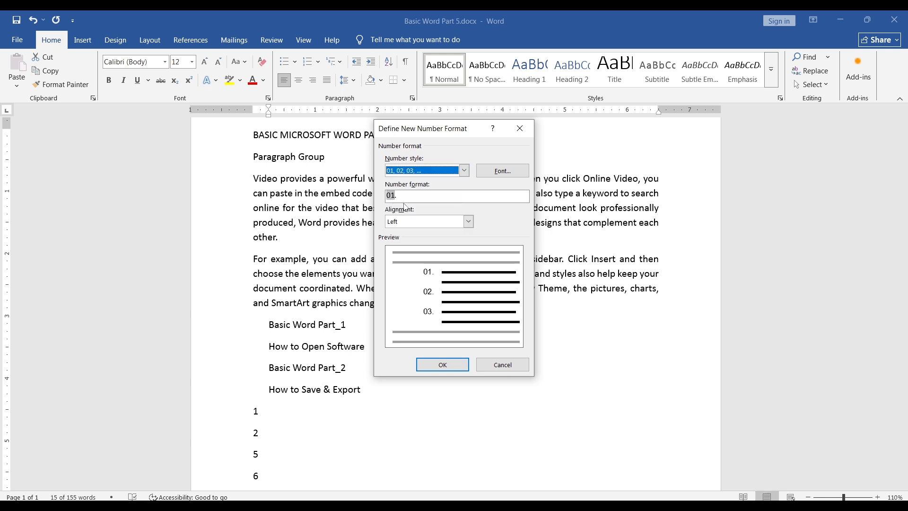
{"action": "left_click", "coordinate": [443, 364]}
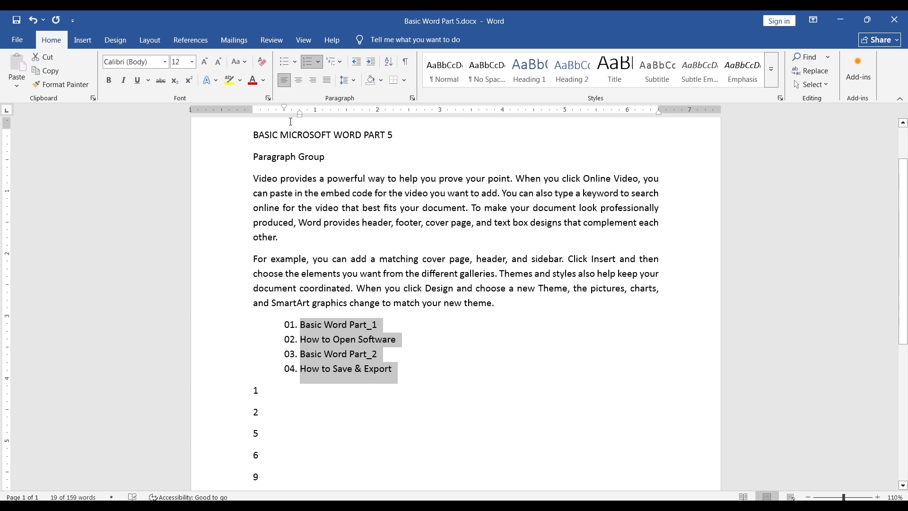
Step: Remove the numbering from the four lines and increase their indent by two levels
{"action": "left_click", "coordinate": [308, 63]}
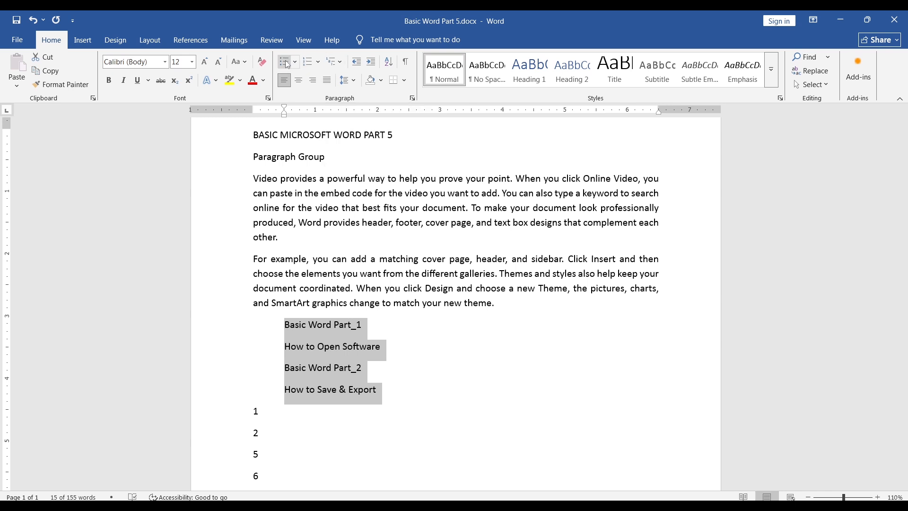
{"action": "left_click", "coordinate": [372, 64]}
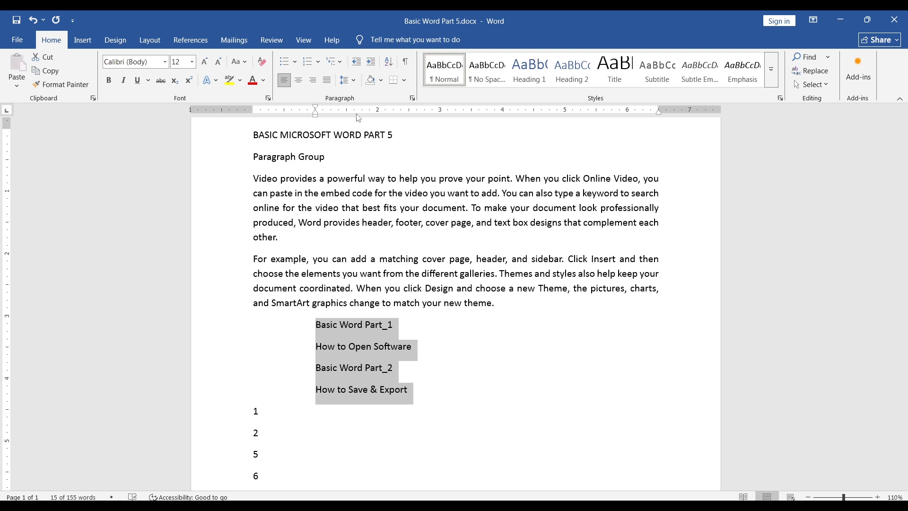
{"action": "left_click", "coordinate": [371, 62]}
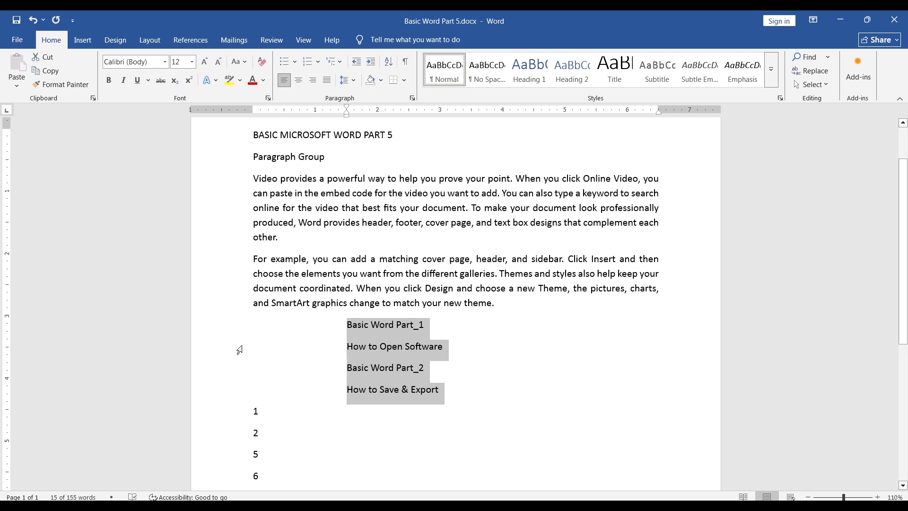
Step: Decrease the indent of the four lines by three levels and indent them again by one level
{"action": "left_click", "coordinate": [358, 62]}
{"action": "left_click", "coordinate": [358, 63]}
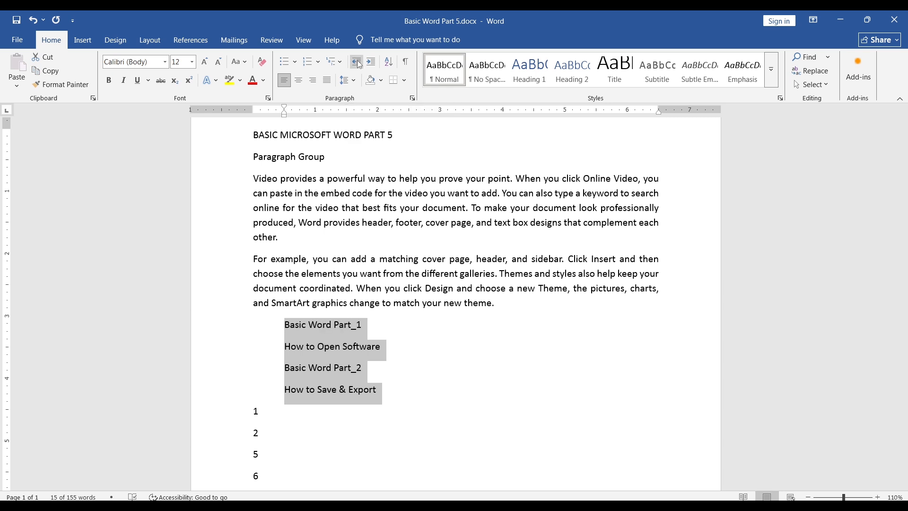
{"action": "left_click", "coordinate": [358, 64]}
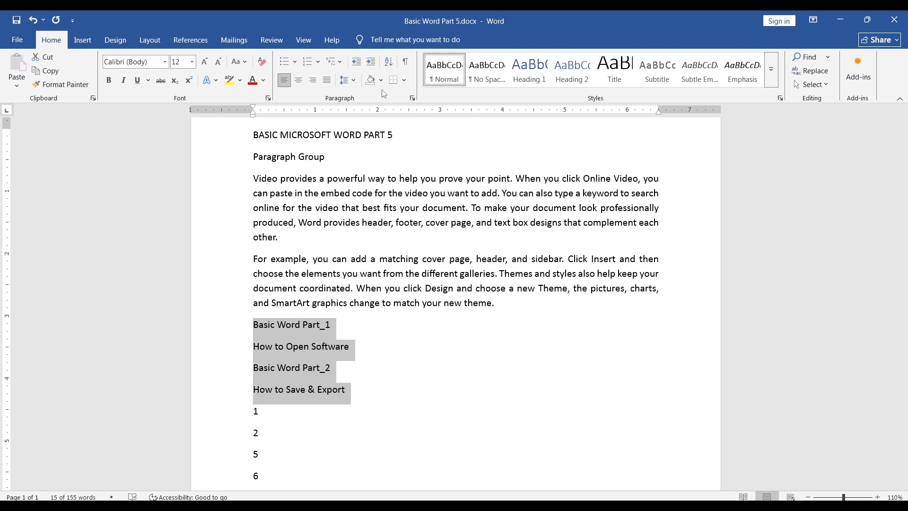
{"action": "key", "text": "Tab"}
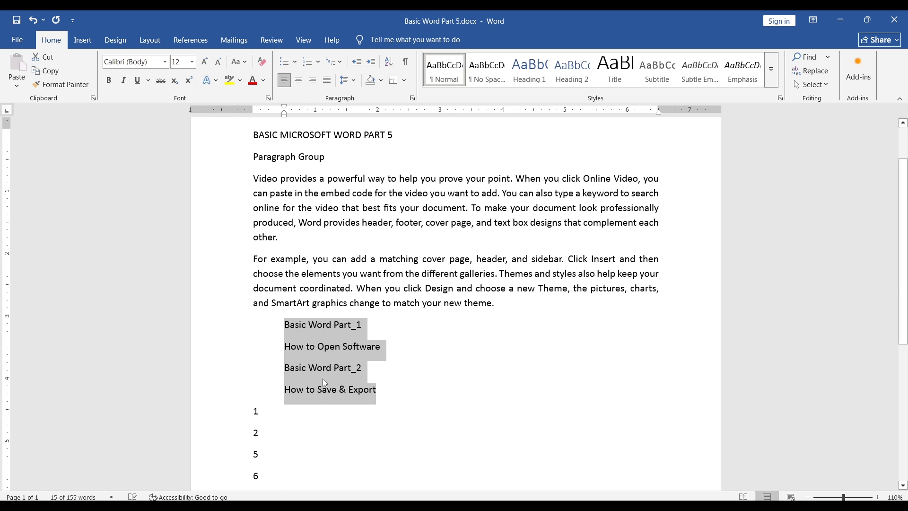
Step: Indent the four selected lines by one more level and decrease their indent by two levels
{"action": "key", "text": "Tab"}
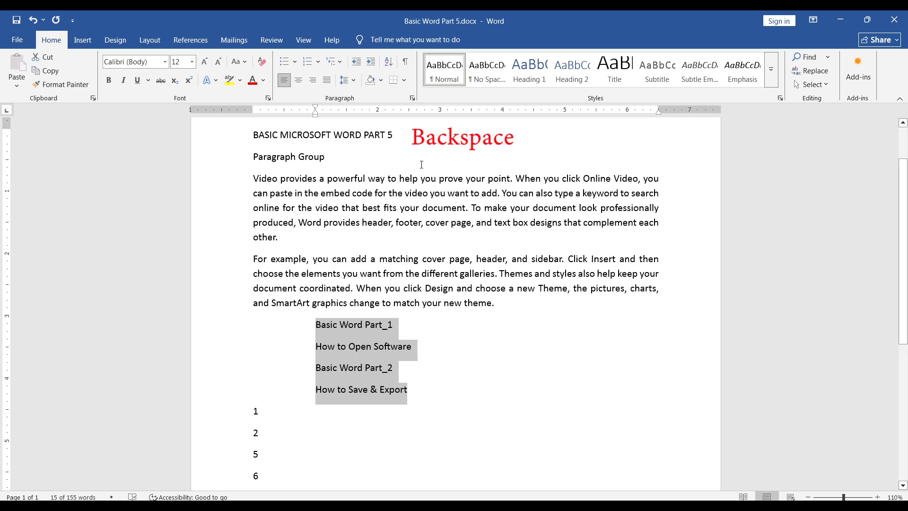
{"action": "key", "text": "BackSpace"}
{"action": "key", "text": "BackSpace"}
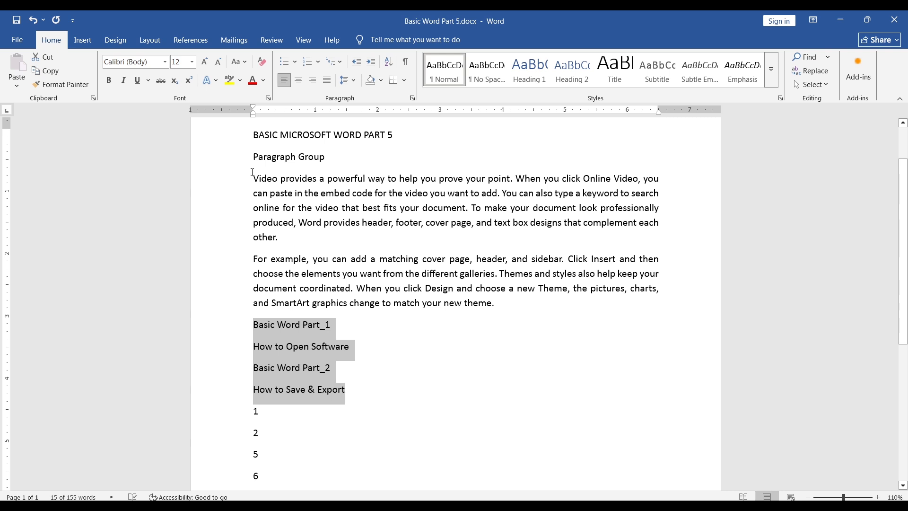
Step: Set the line spacing of the first body paragraph to 1.5 and change it to 1.15
{"action": "left_click_drag", "start_coordinate": [254, 176], "coordinate": [283, 239]}
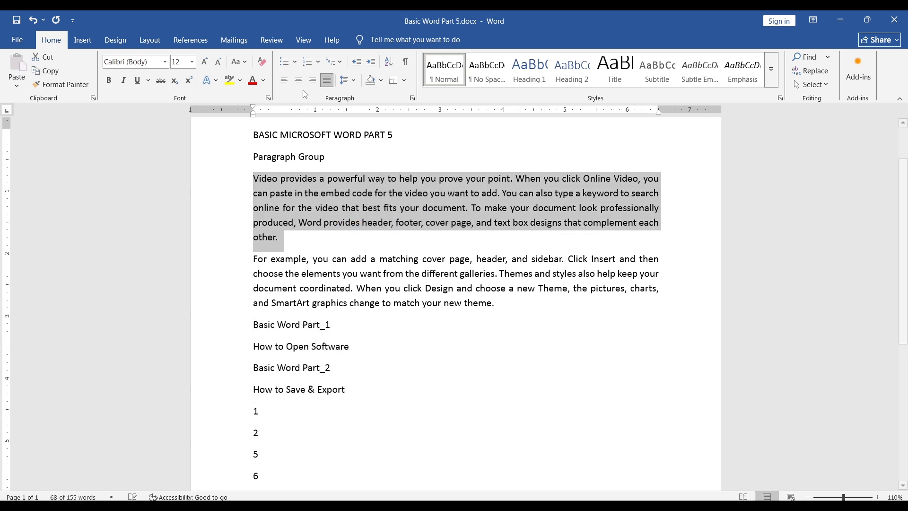
{"action": "left_click", "coordinate": [356, 80]}
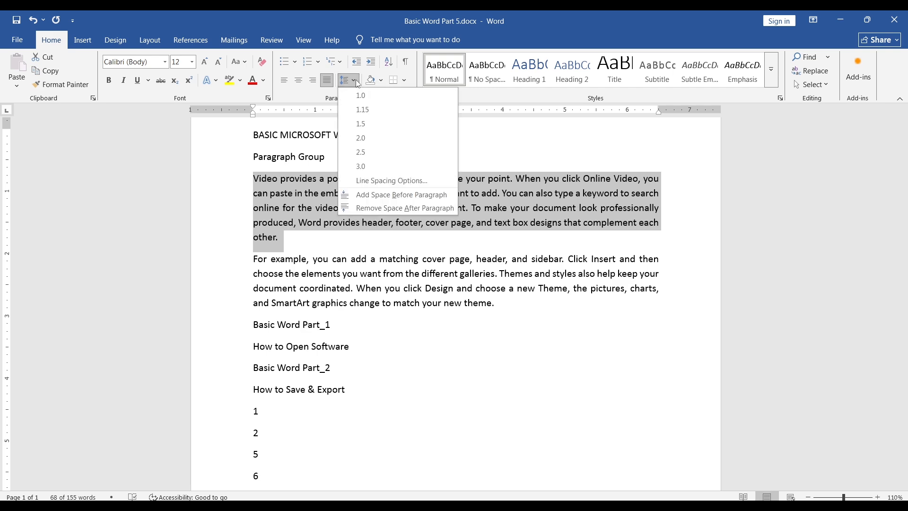
{"action": "left_click", "coordinate": [374, 124]}
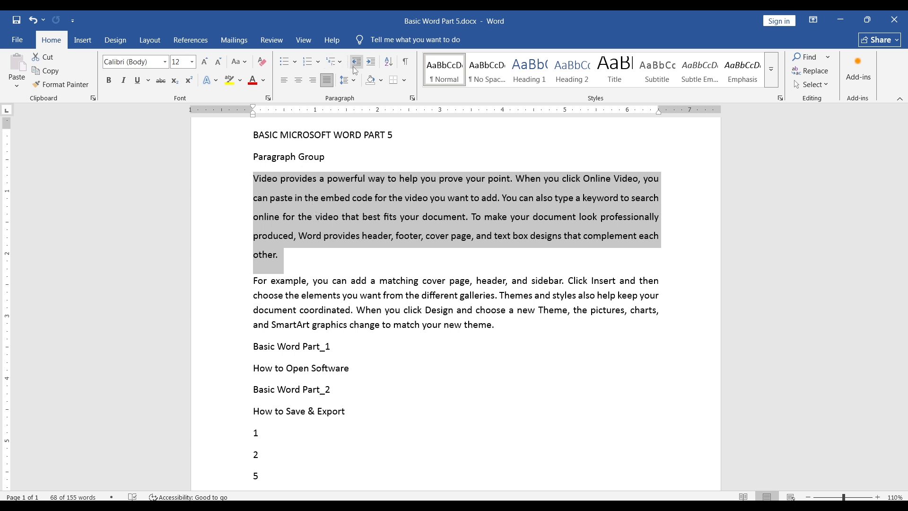
{"action": "left_click", "coordinate": [354, 79]}
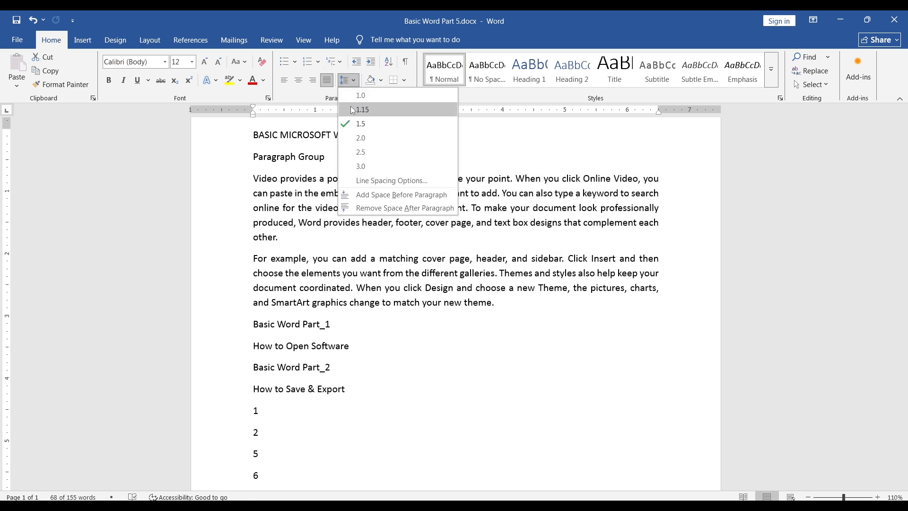
{"action": "left_click", "coordinate": [377, 110]}
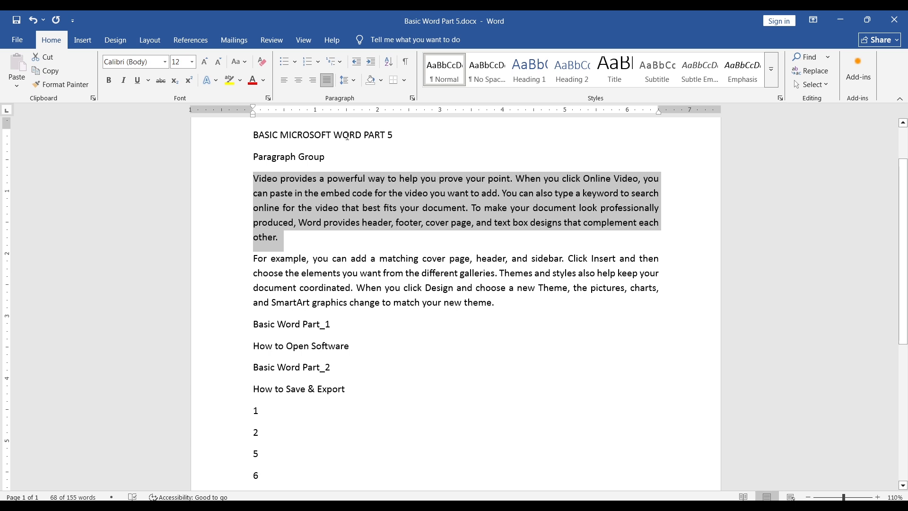
Step: Apply Light Blue shading to the first body paragraph
{"action": "left_click", "coordinate": [383, 79]}
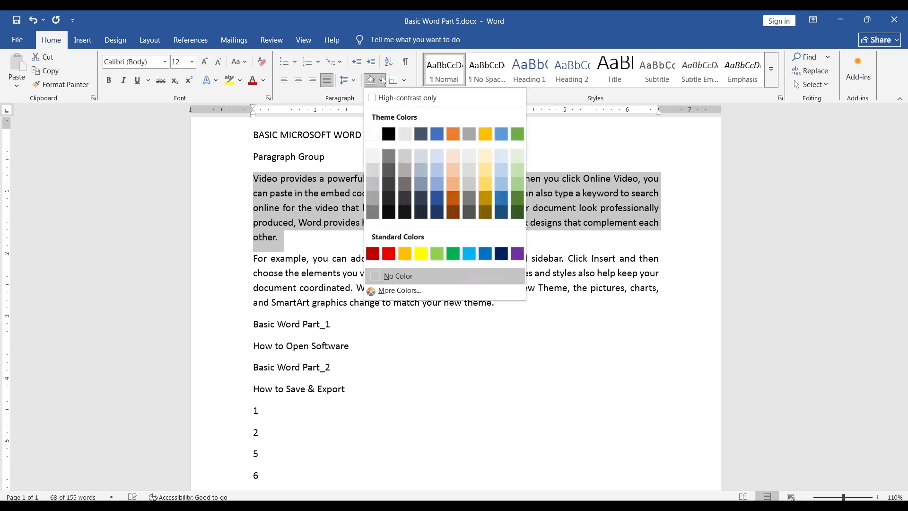
{"action": "left_click", "coordinate": [469, 252]}
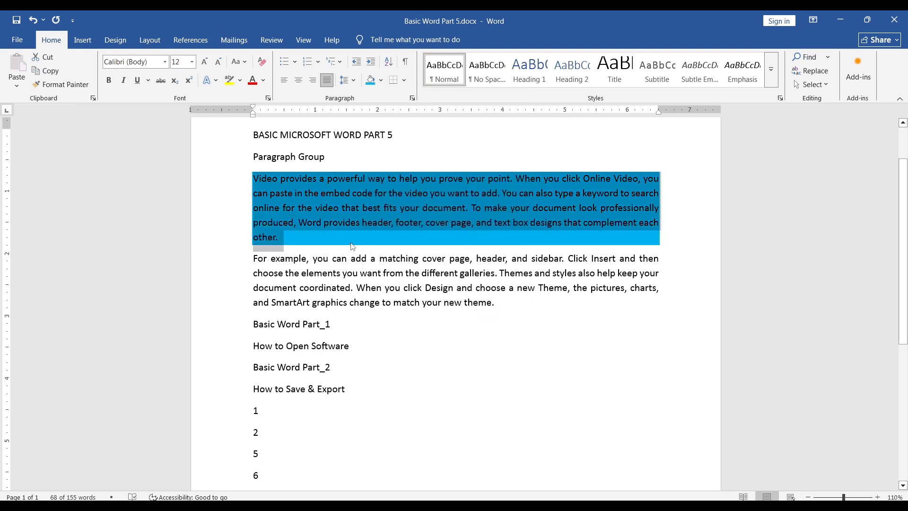
{"action": "left_click", "coordinate": [318, 241]}
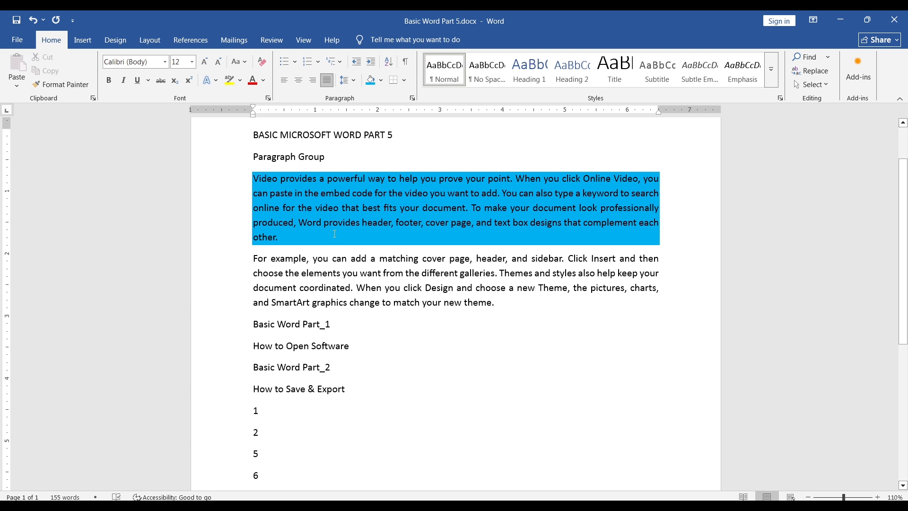
Step: Remove the shading from the first body paragraph by setting it to No Color
{"action": "mouse_move", "coordinate": [283, 239]}
{"action": "left_mouse_down"}
{"action": "mouse_move", "coordinate": [263, 234]}
{"action": "mouse_move", "coordinate": [240, 182]}
{"action": "left_mouse_up"}
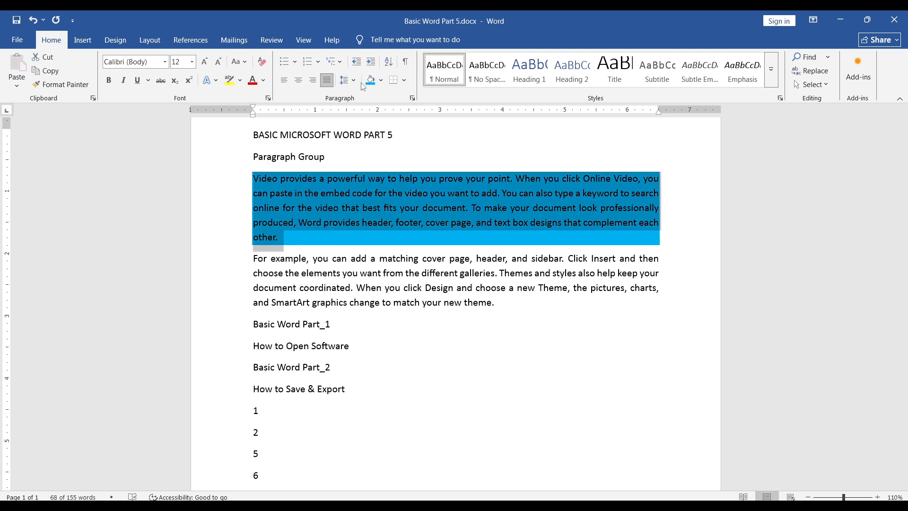
{"action": "left_click", "coordinate": [382, 81]}
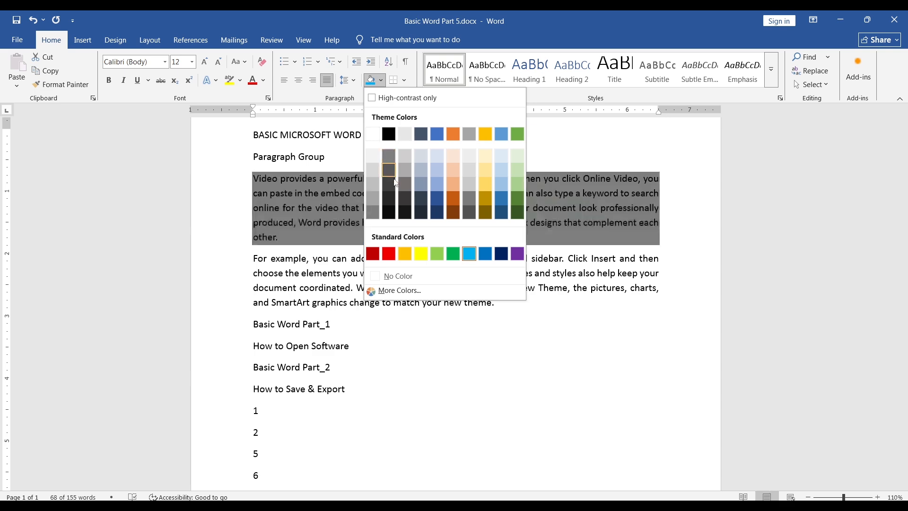
{"action": "left_click", "coordinate": [403, 275]}
{"action": "left_click", "coordinate": [291, 240]}
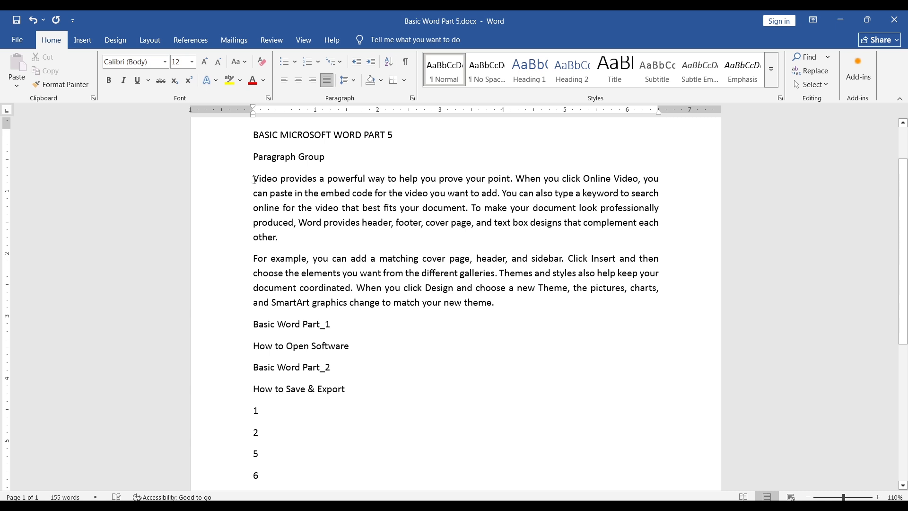
Step: Apply All Borders to the first body paragraph and set it back to No Border
{"action": "left_click_drag", "start_coordinate": [254, 179], "coordinate": [295, 241]}
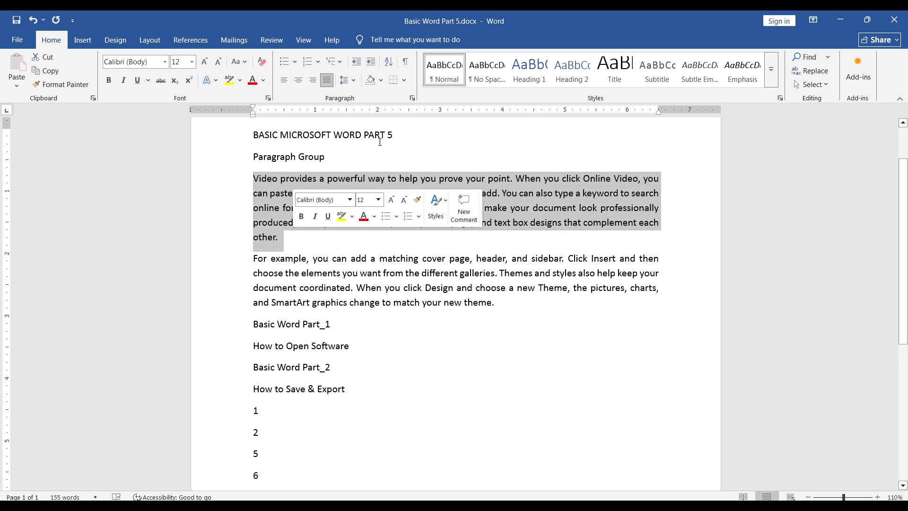
{"action": "left_click", "coordinate": [405, 80]}
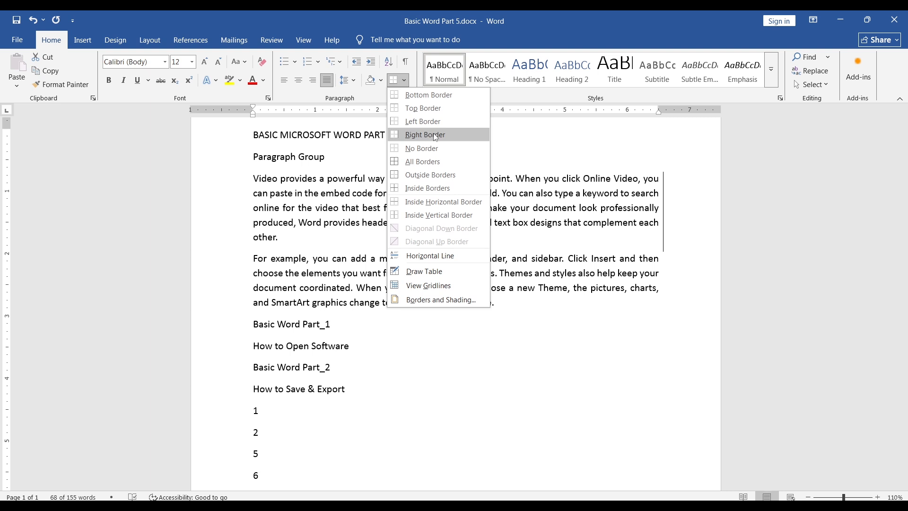
{"action": "left_click", "coordinate": [423, 162]}
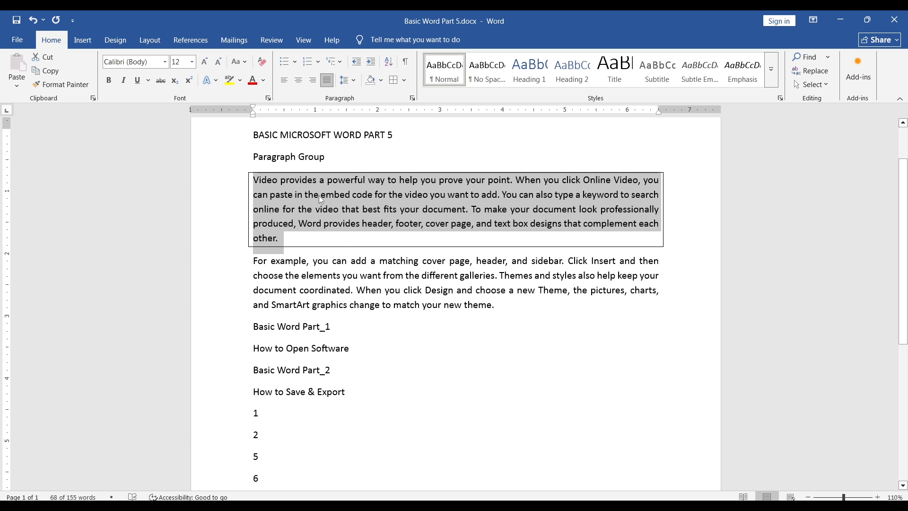
{"action": "left_click", "coordinate": [405, 80]}
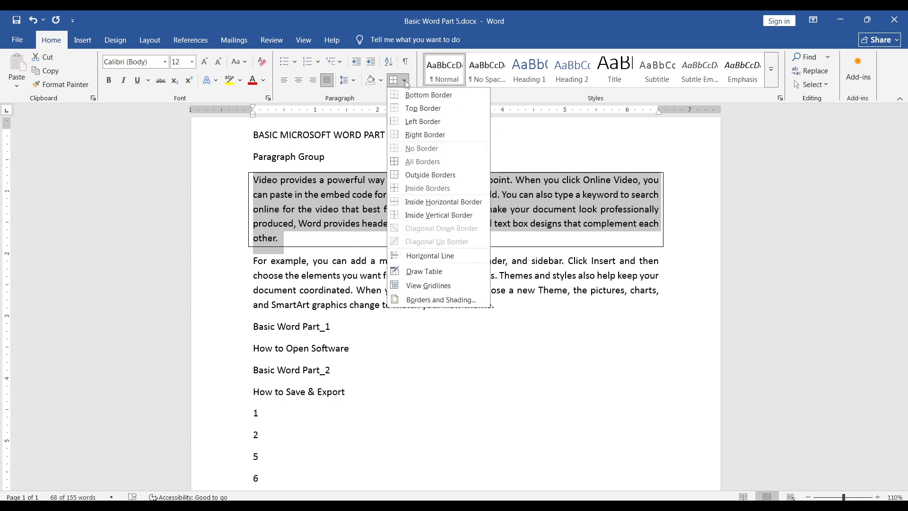
{"action": "left_click", "coordinate": [415, 150]}
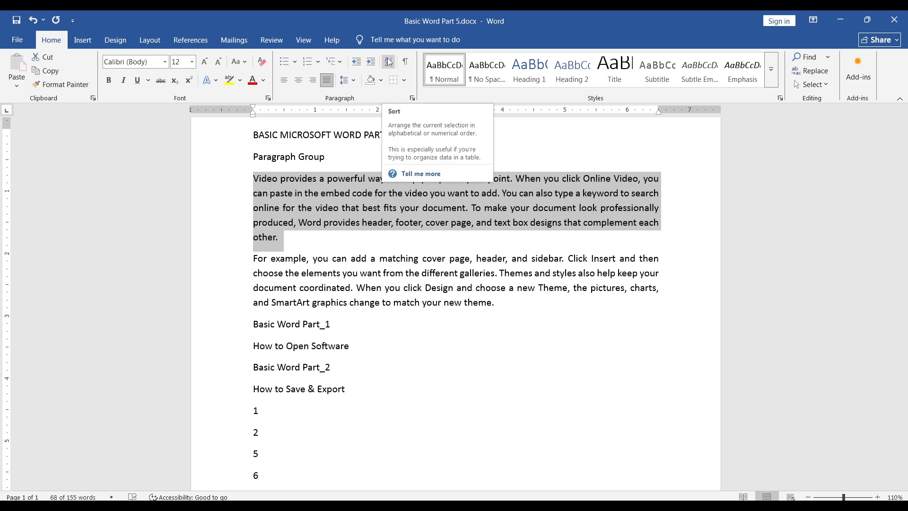
Step: Sort the list of single-digit numbers at the end of the document by number in ascending order
{"action": "scroll", "coordinate": [359, 366], "scroll_direction": "down", "scroll_amount": 3}
{"action": "scroll", "coordinate": [358, 366], "scroll_direction": "down", "scroll_amount": 1}
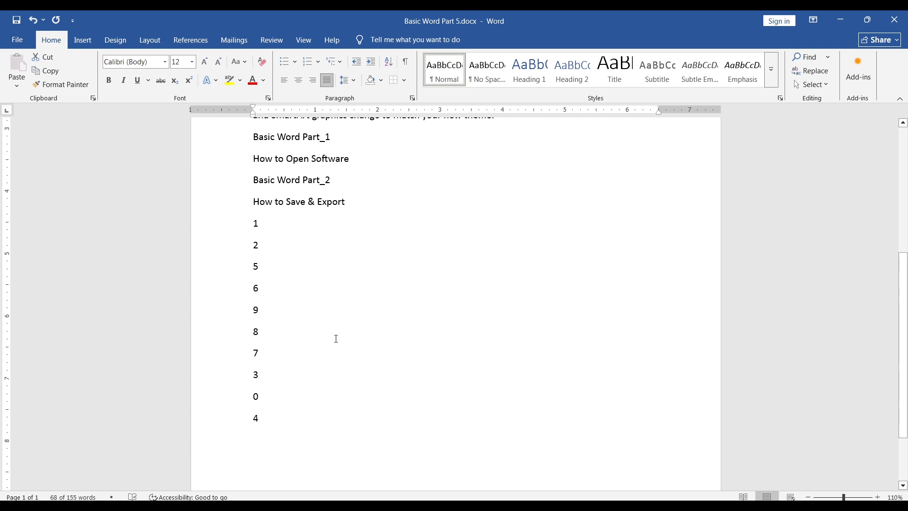
{"action": "left_click", "coordinate": [274, 226]}
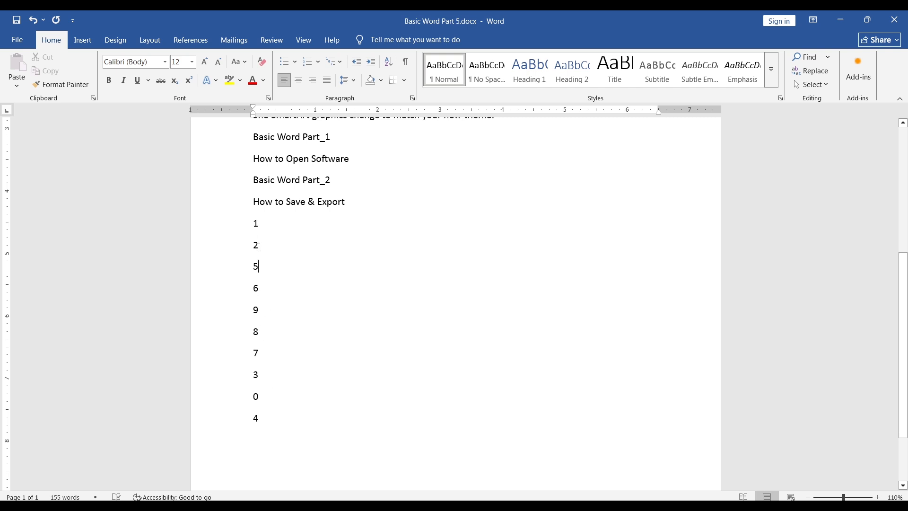
{"action": "left_click_drag", "start_coordinate": [255, 224], "coordinate": [267, 415]}
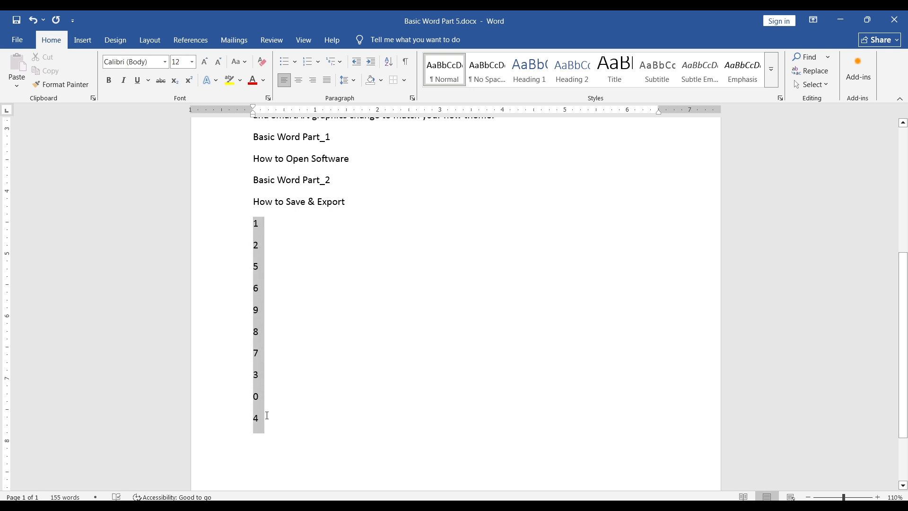
{"action": "left_click", "coordinate": [389, 62]}
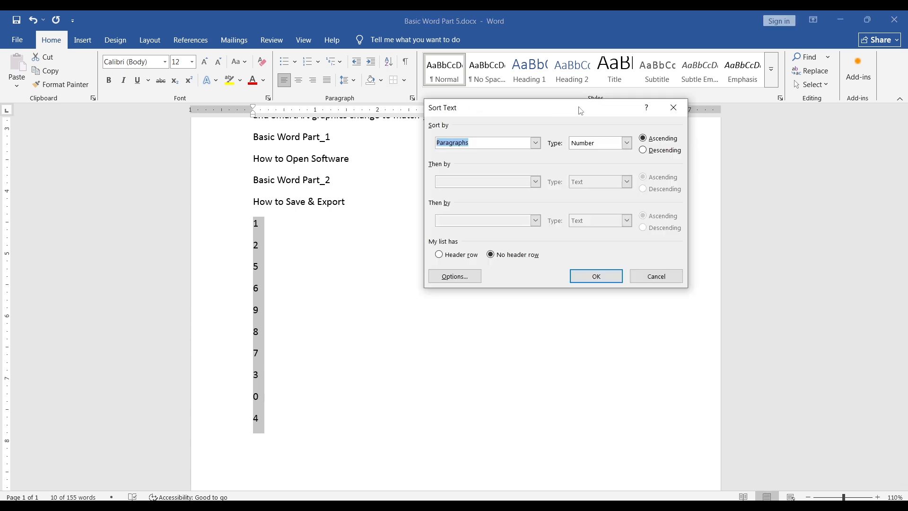
{"action": "left_click", "coordinate": [657, 142]}
{"action": "left_click", "coordinate": [592, 279]}
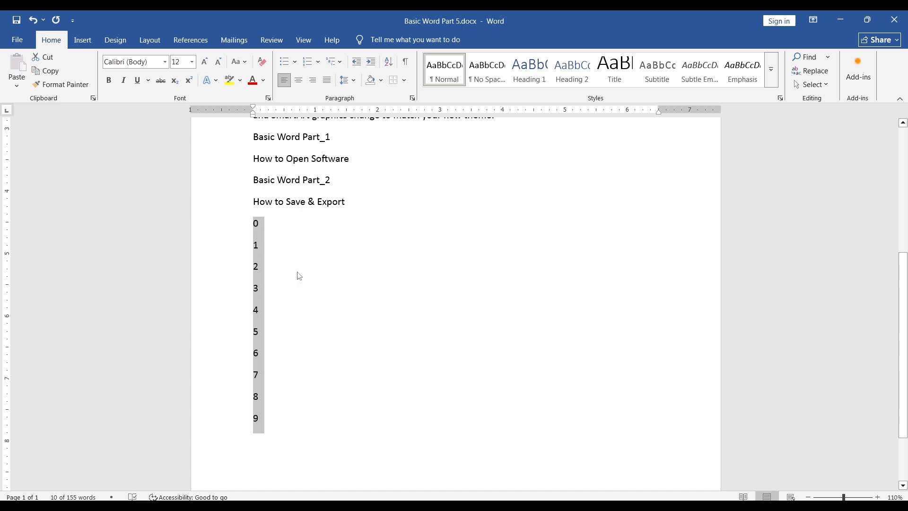
Step: Sort the selected number list again by number in descending order
{"action": "left_click", "coordinate": [389, 63]}
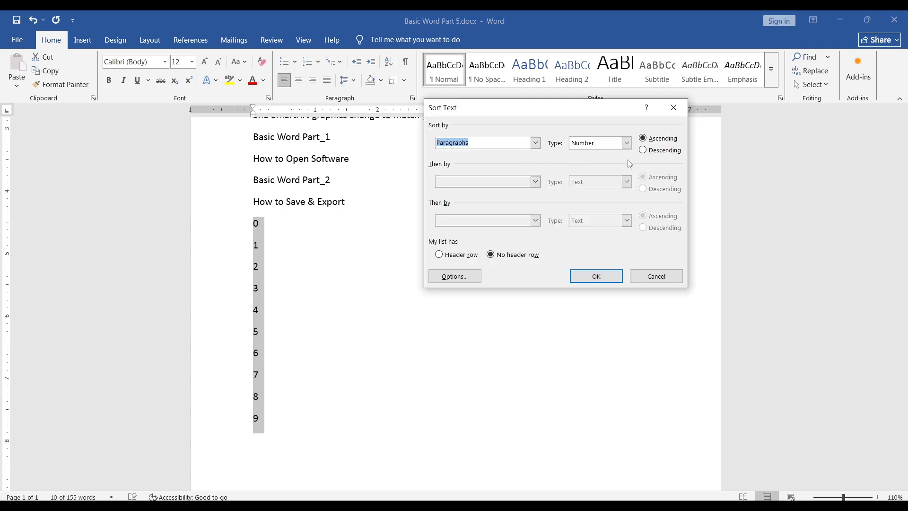
{"action": "left_click", "coordinate": [653, 151]}
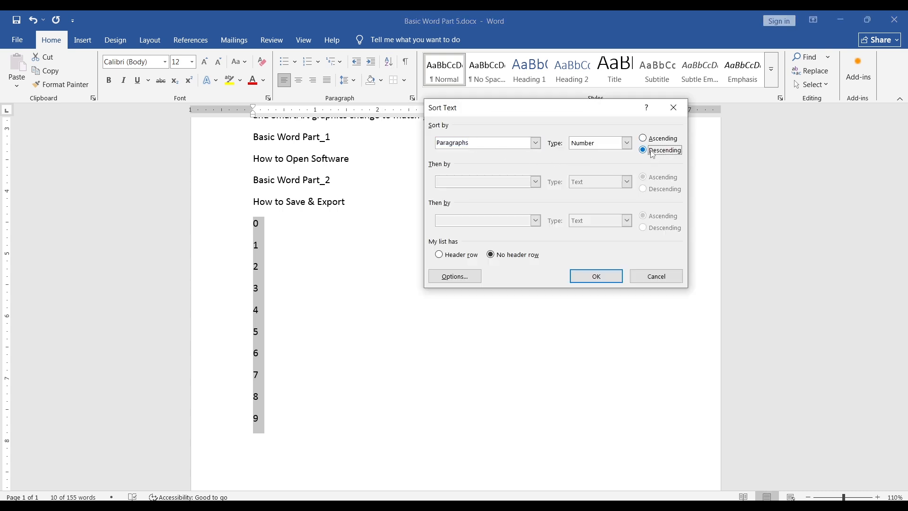
{"action": "left_click", "coordinate": [583, 279]}
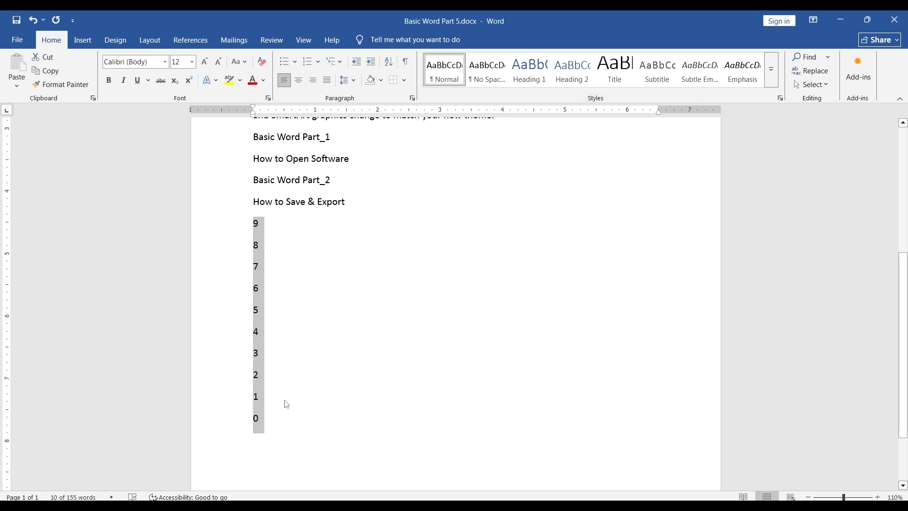
Step: Show the paragraph marks and other hidden formatting symbols in the document and hide them again
{"action": "scroll", "coordinate": [339, 357], "scroll_direction": "up", "scroll_amount": 1}
{"action": "scroll", "coordinate": [338, 357], "scroll_direction": "up", "scroll_amount": 4}
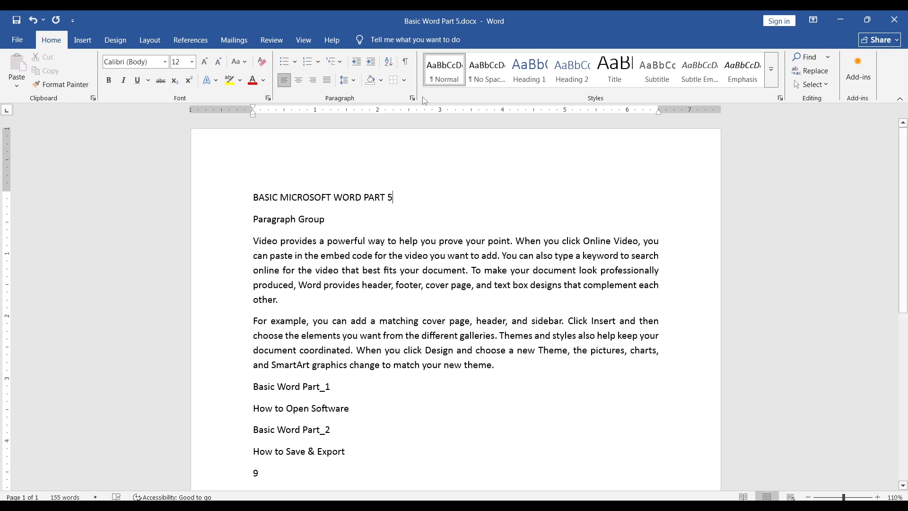
{"action": "left_click", "coordinate": [406, 62]}
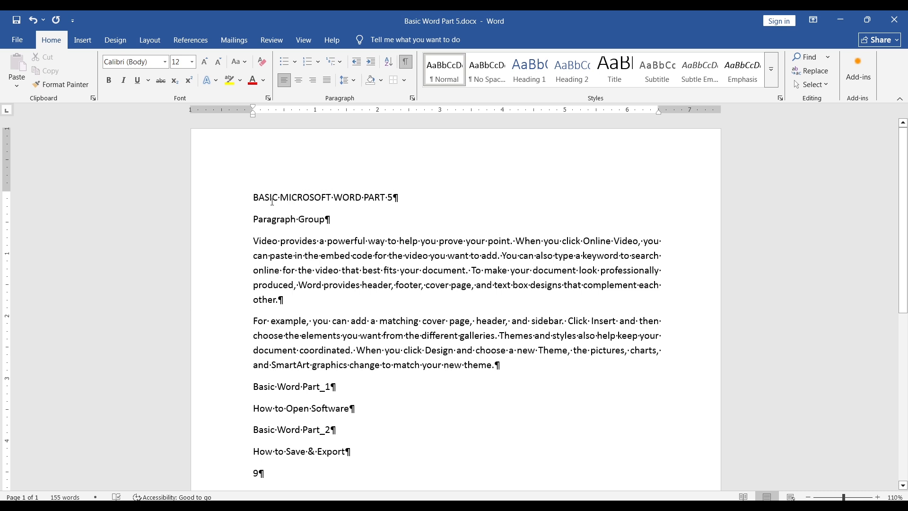
{"action": "left_click", "coordinate": [406, 67]}
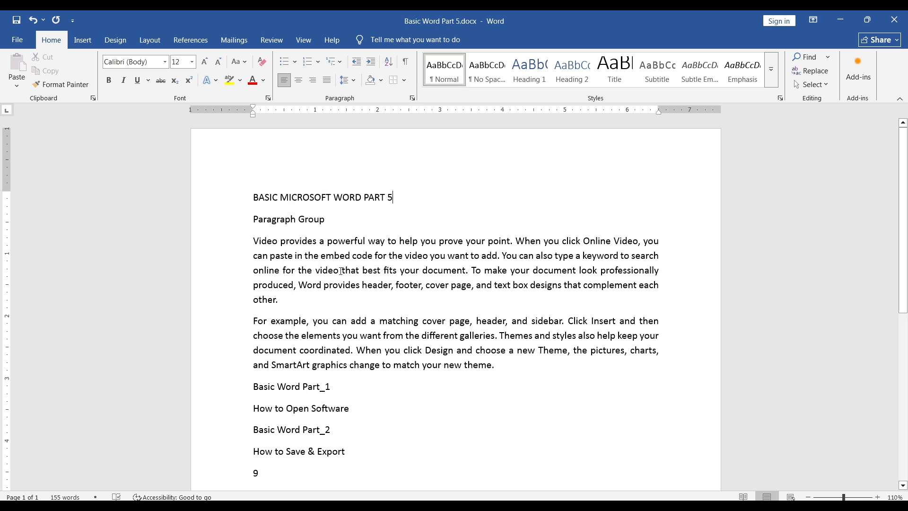